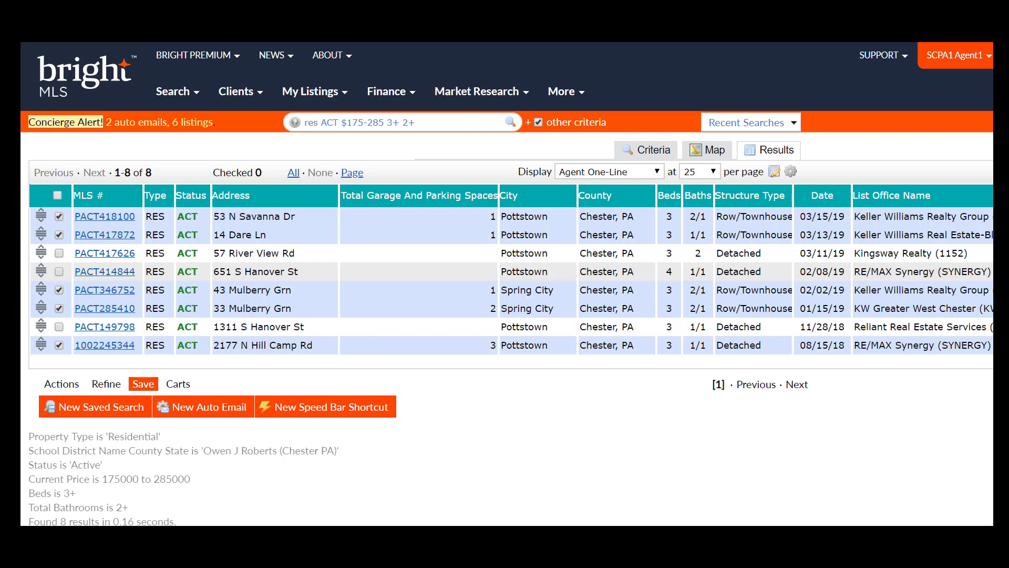
{"action": "scroll", "coordinate": [507, 284], "scroll_direction": "right", "scroll_amount": 5}
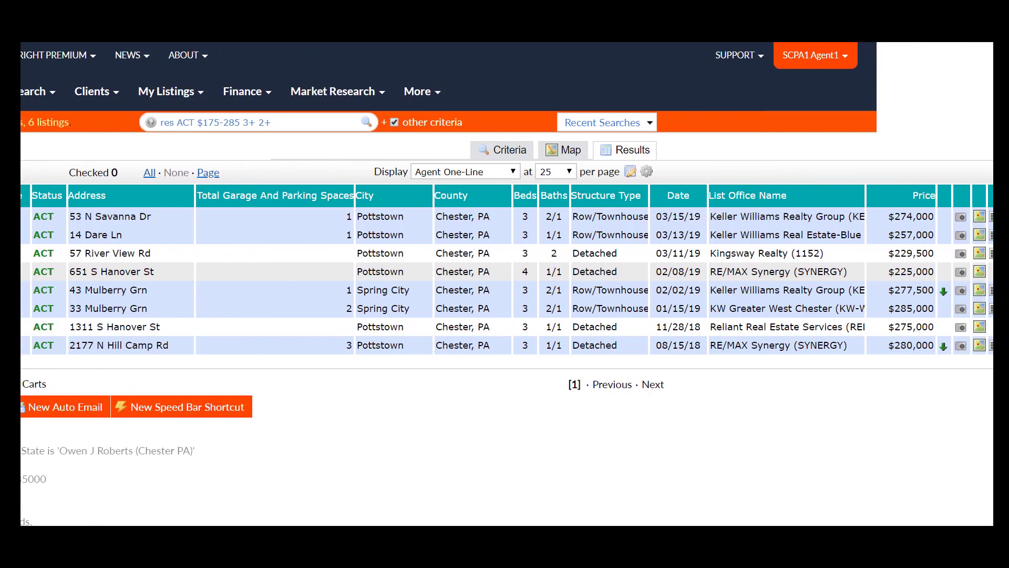
{"action": "scroll", "coordinate": [507, 284], "scroll_direction": "right", "scroll_amount": 7}
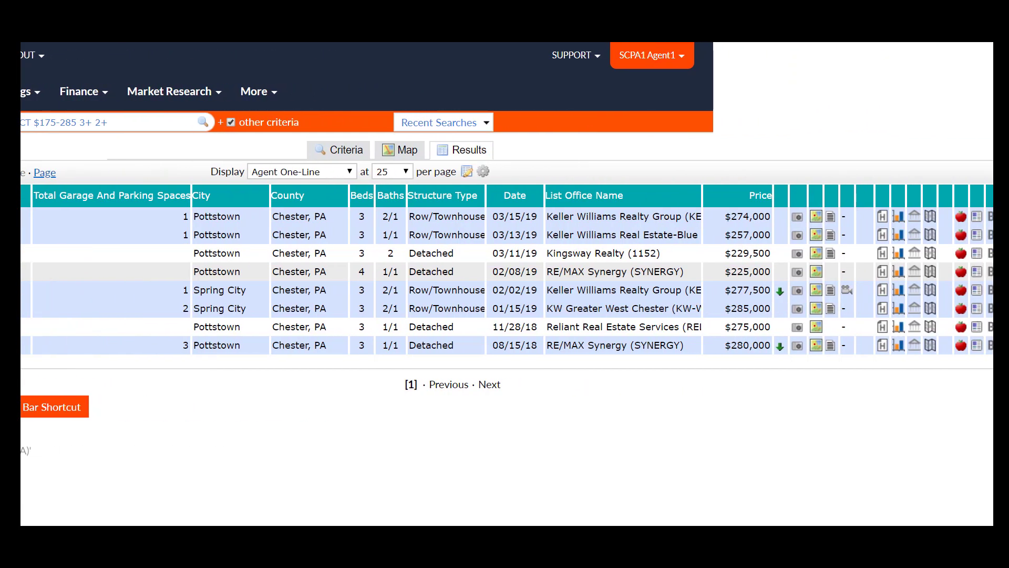
{"action": "scroll", "coordinate": [507, 284], "scroll_direction": "right", "scroll_amount": 2}
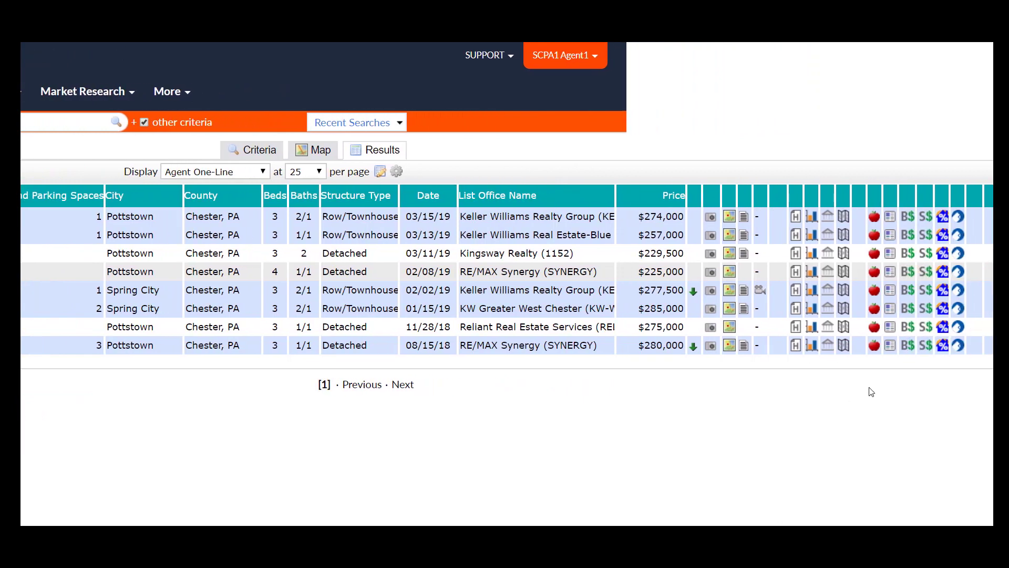
{"action": "left_click", "coordinate": [908, 348]}
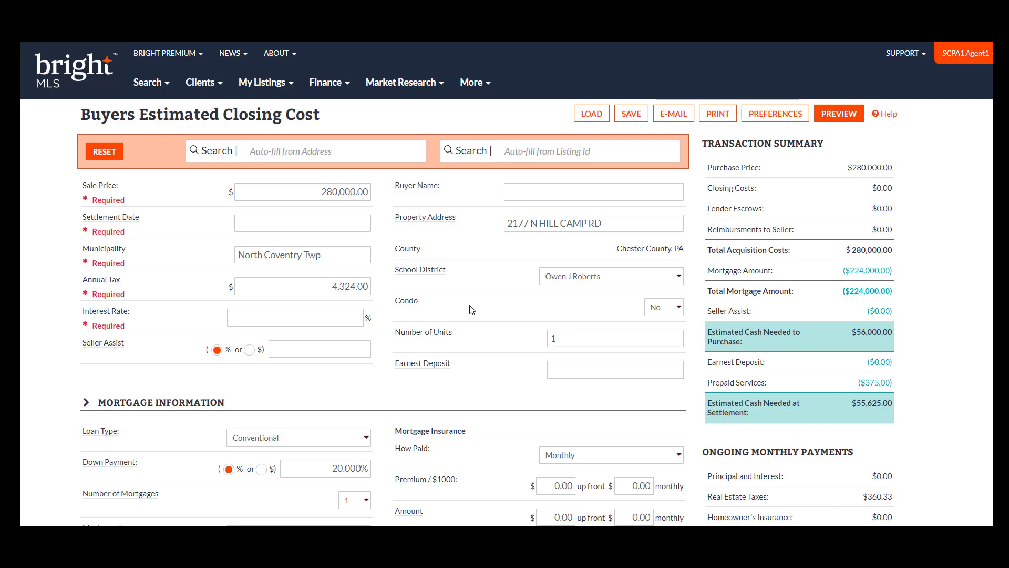
{"action": "left_click", "coordinate": [327, 84]}
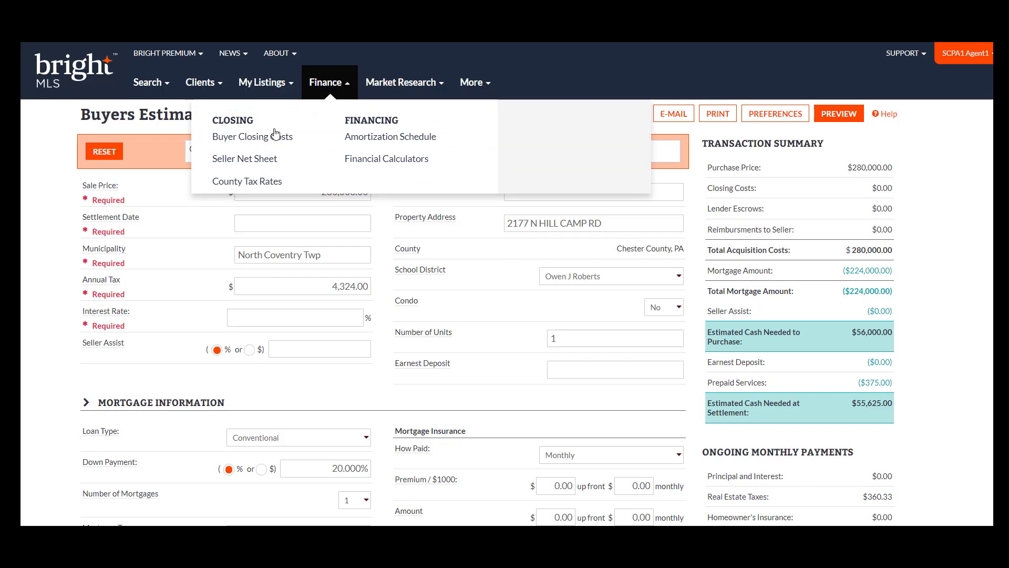
{"action": "left_click", "coordinate": [56, 121]}
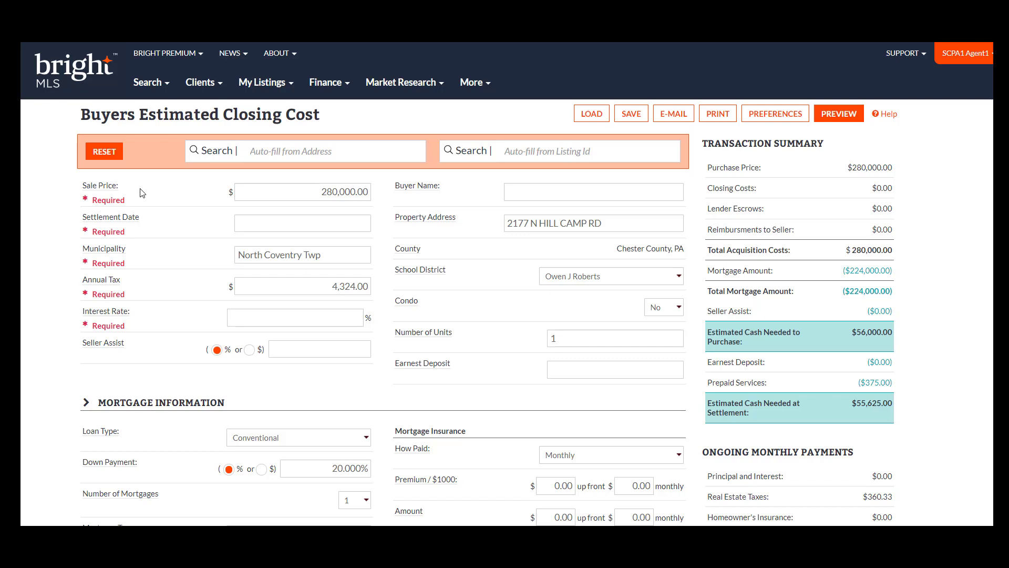
Set the settlement date to 04/30/2019 and the interest rate to 5%.
{"action": "left_click", "coordinate": [314, 223]}
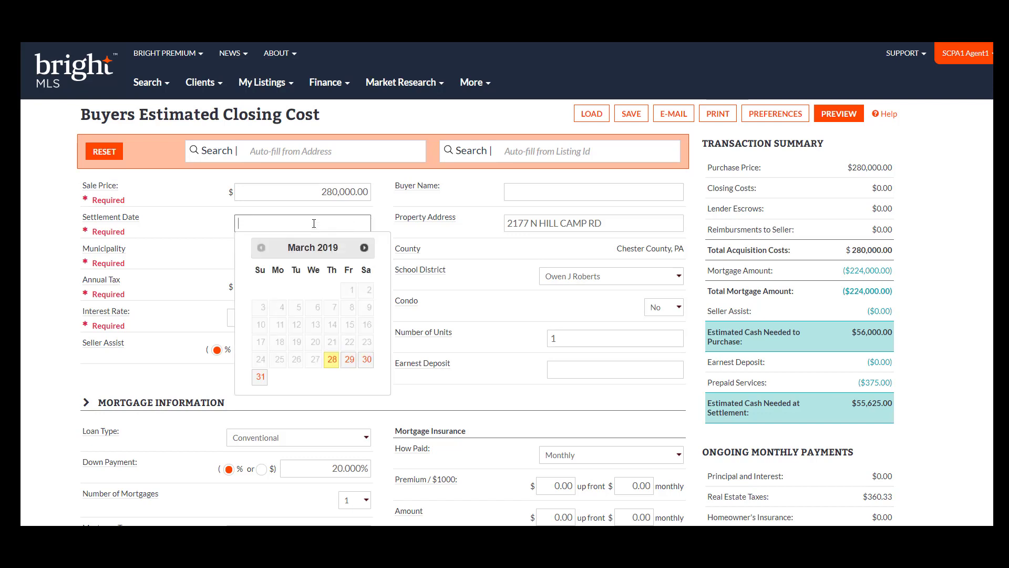
{"action": "left_click", "coordinate": [364, 246]}
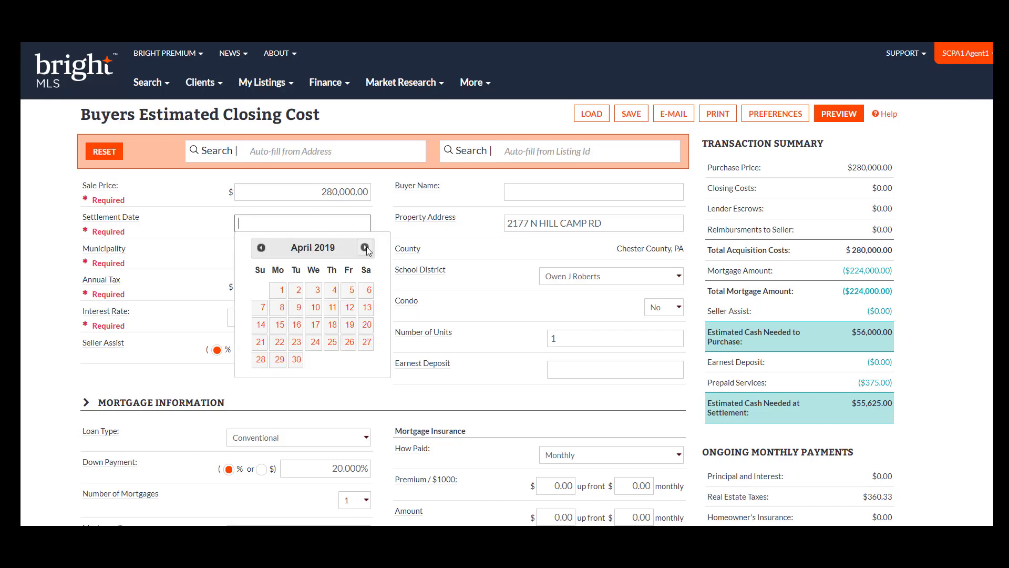
{"action": "left_click", "coordinate": [296, 360]}
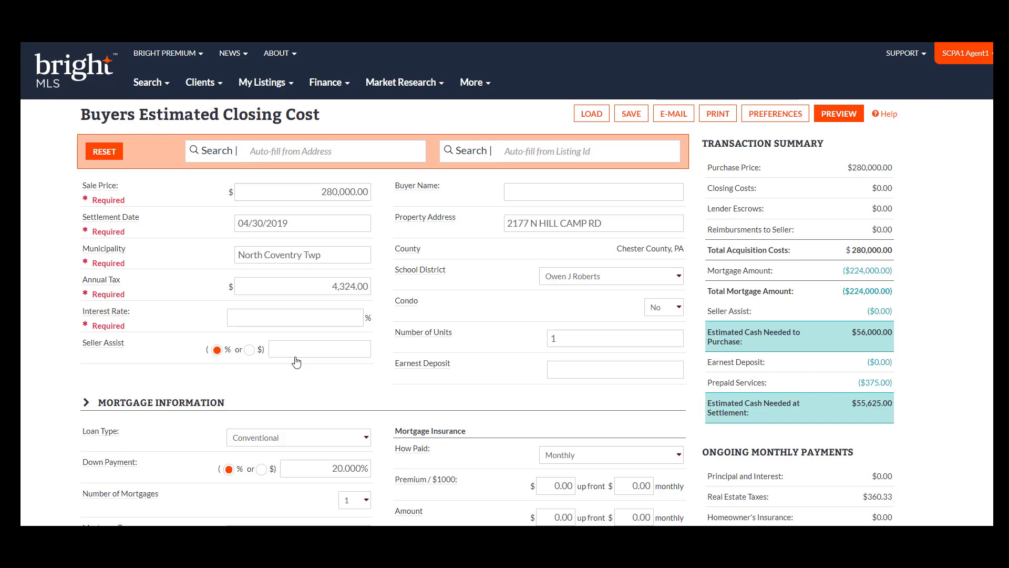
{"action": "left_click", "coordinate": [321, 321]}
{"action": "type", "text": "5"}
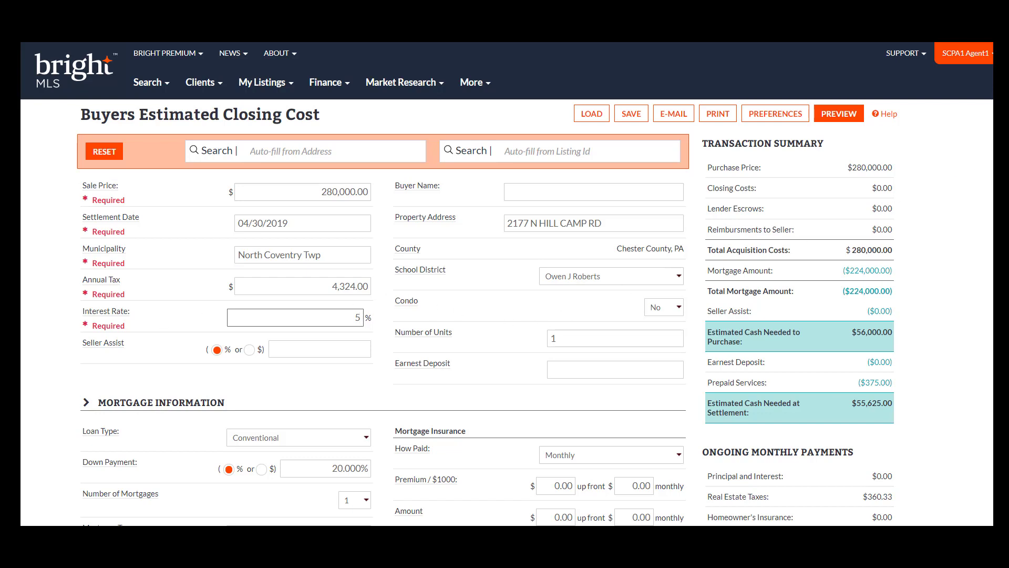
Change the loan type to FHA 203(b).
{"action": "scroll", "coordinate": [506, 284], "scroll_direction": "down", "scroll_amount": 4}
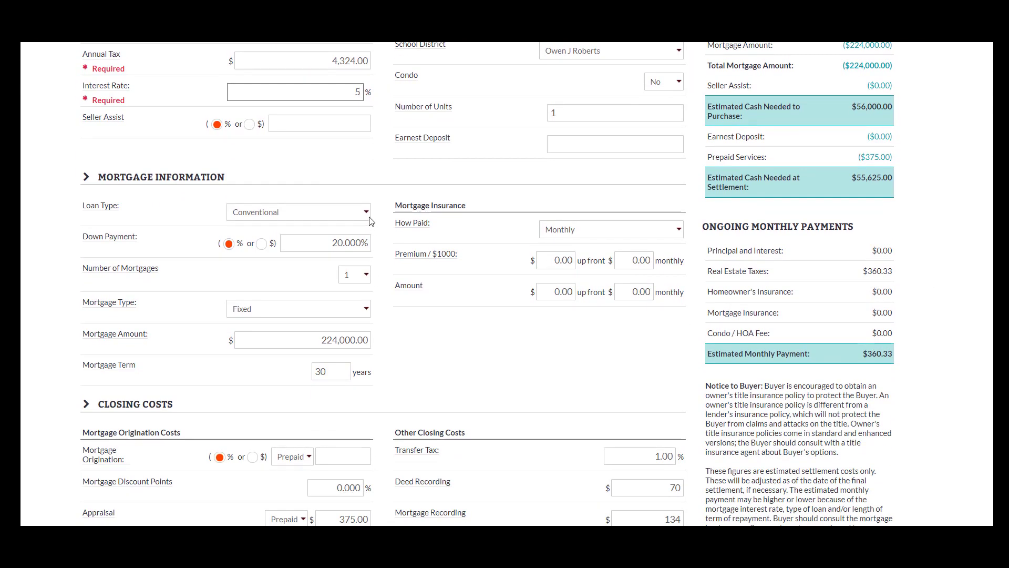
{"action": "left_click", "coordinate": [367, 213]}
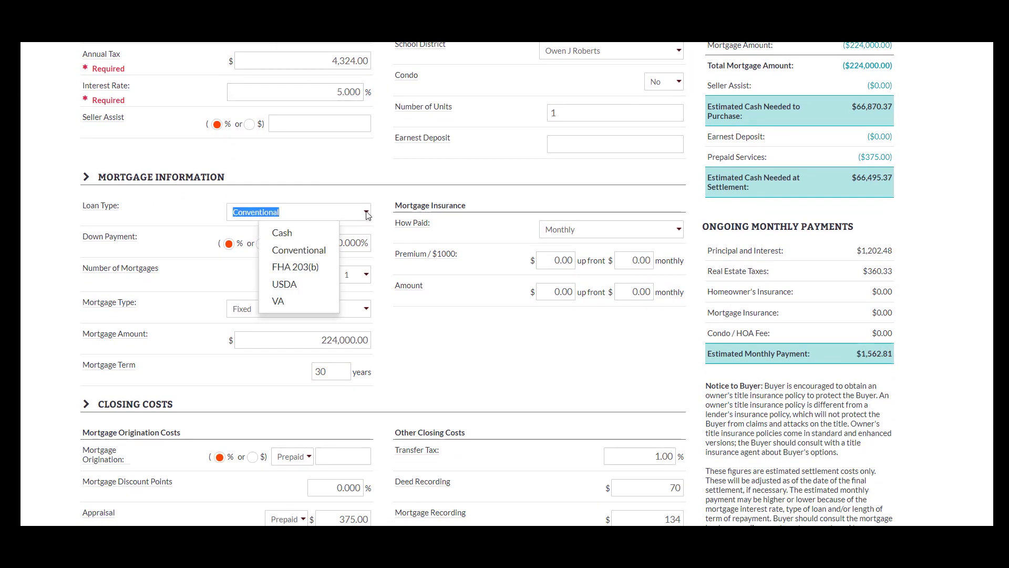
{"action": "left_click", "coordinate": [331, 268]}
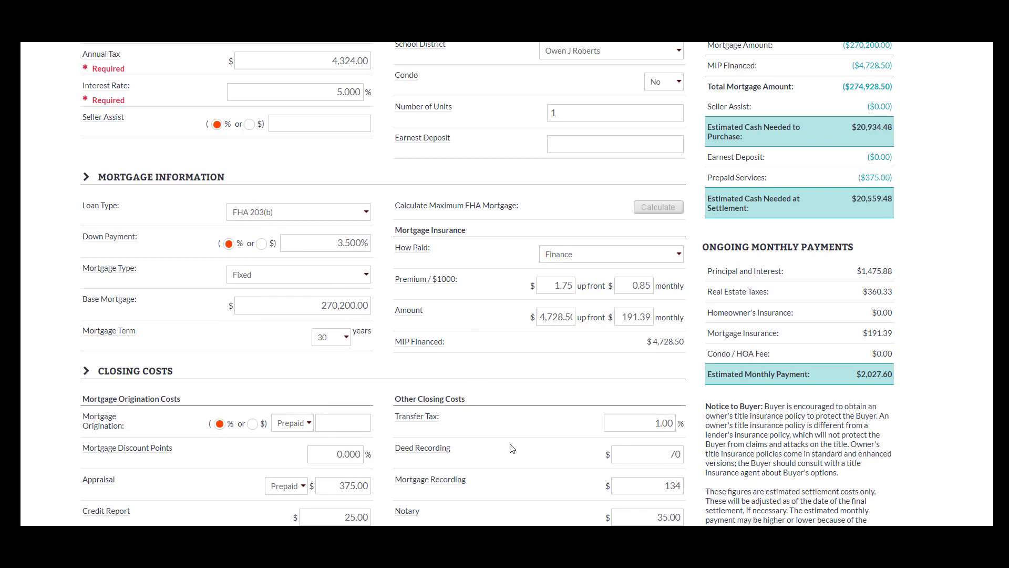
Review the closing costs, title insurance, lender escrows and buyer reimbursement sections of the estimate.
{"action": "scroll", "coordinate": [487, 284], "scroll_direction": "down", "scroll_amount": 5}
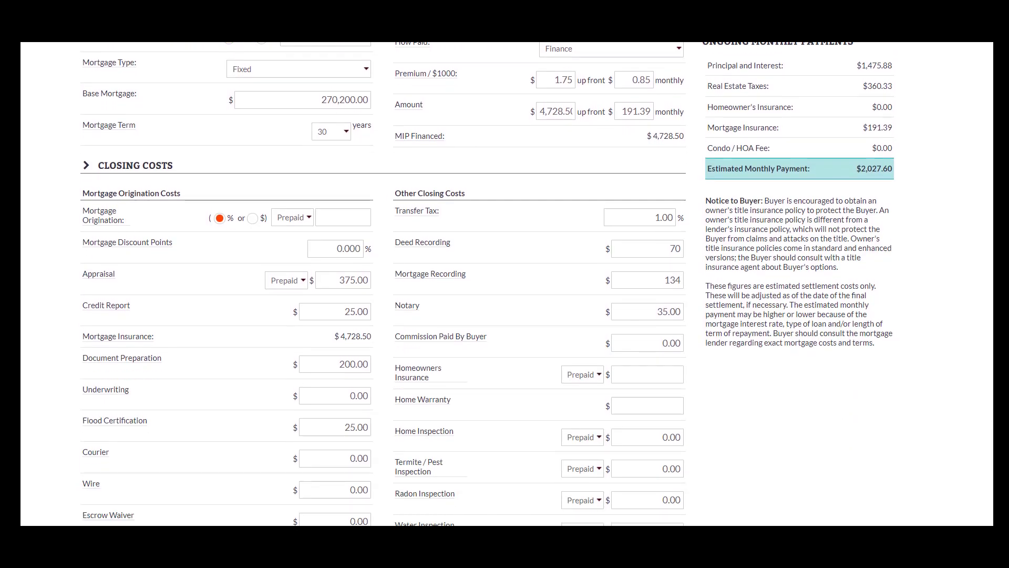
{"action": "scroll", "coordinate": [487, 283], "scroll_direction": "down", "scroll_amount": 1}
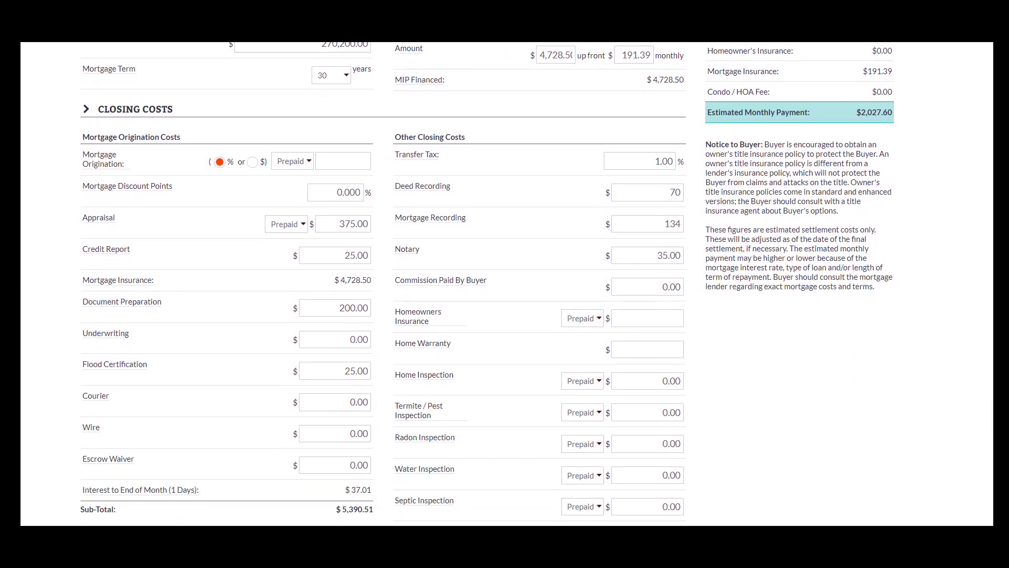
{"action": "scroll", "coordinate": [488, 284], "scroll_direction": "down", "scroll_amount": 1}
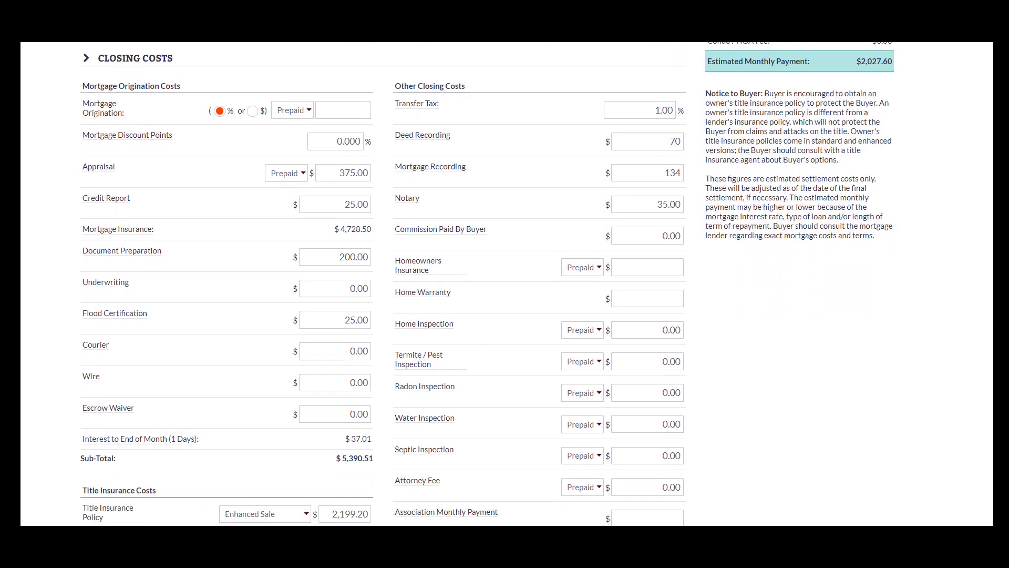
{"action": "scroll", "coordinate": [488, 284], "scroll_direction": "down", "scroll_amount": 1}
{"action": "scroll", "coordinate": [487, 284], "scroll_direction": "down", "scroll_amount": 2}
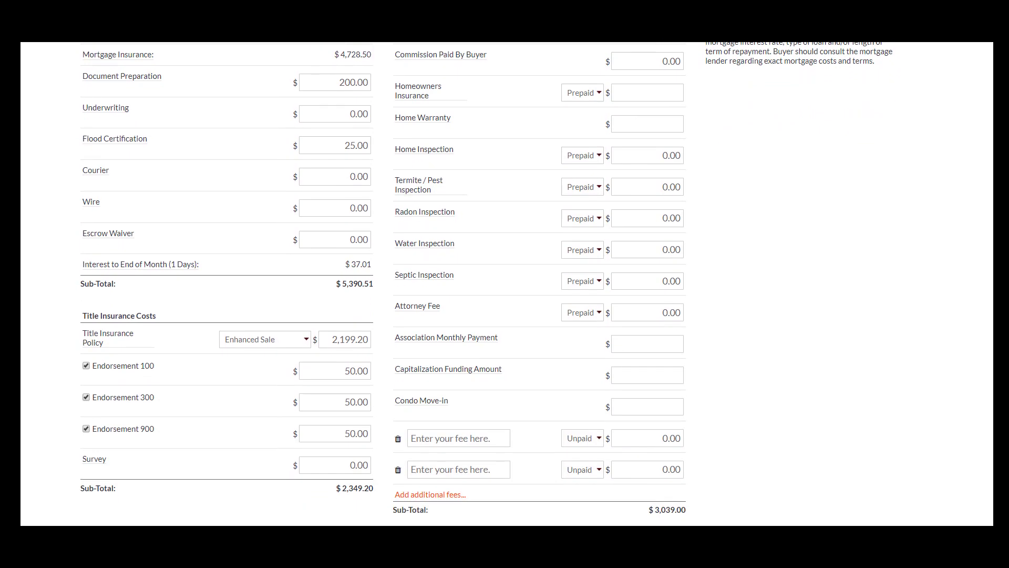
{"action": "scroll", "coordinate": [487, 284], "scroll_direction": "down", "scroll_amount": 1}
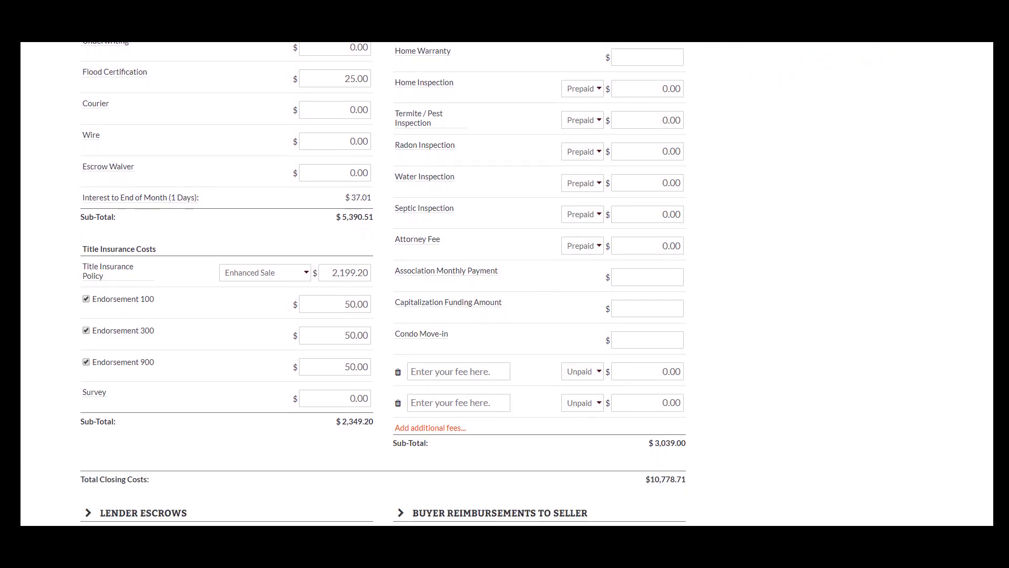
{"action": "scroll", "coordinate": [487, 284], "scroll_direction": "down", "scroll_amount": 2}
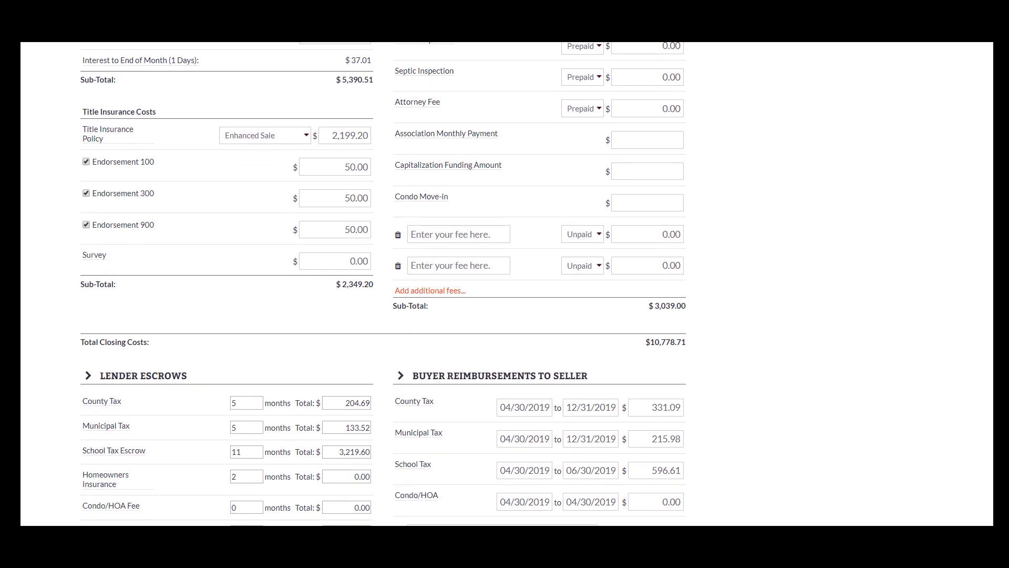
{"action": "scroll", "coordinate": [488, 284], "scroll_direction": "down", "scroll_amount": 1}
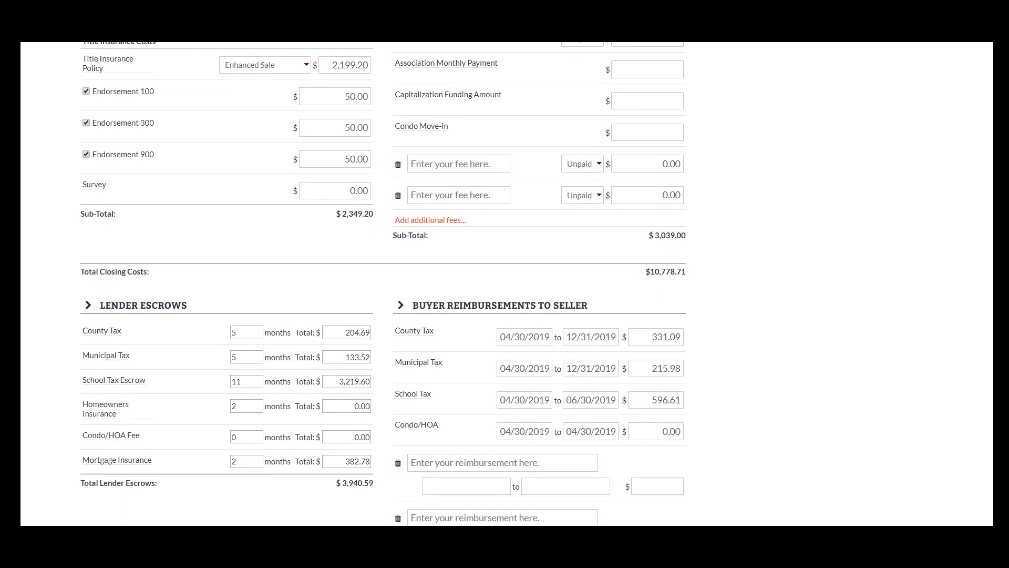
{"action": "scroll", "coordinate": [487, 283], "scroll_direction": "down", "scroll_amount": 1}
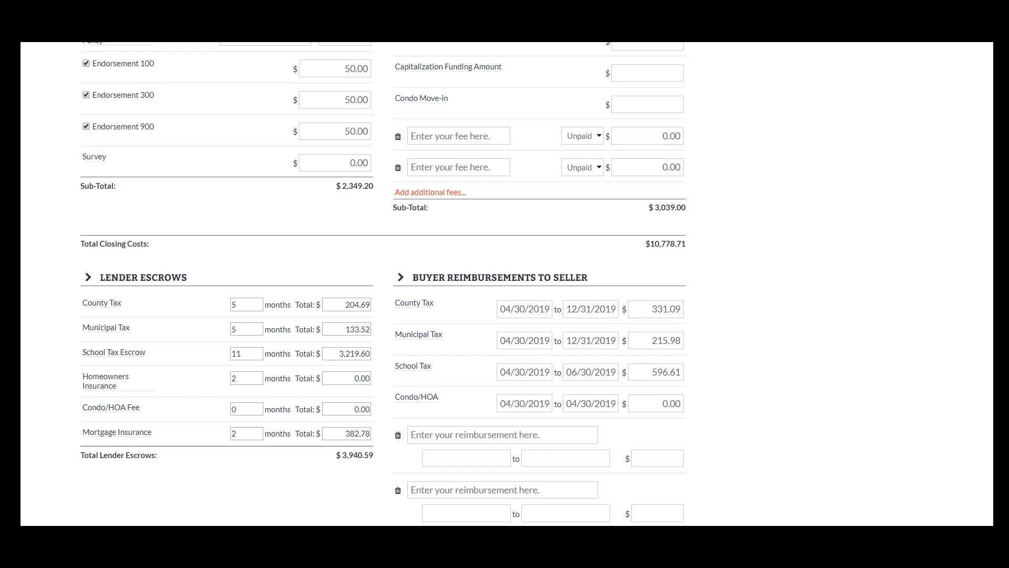
{"action": "scroll", "coordinate": [487, 284], "scroll_direction": "down", "scroll_amount": 1}
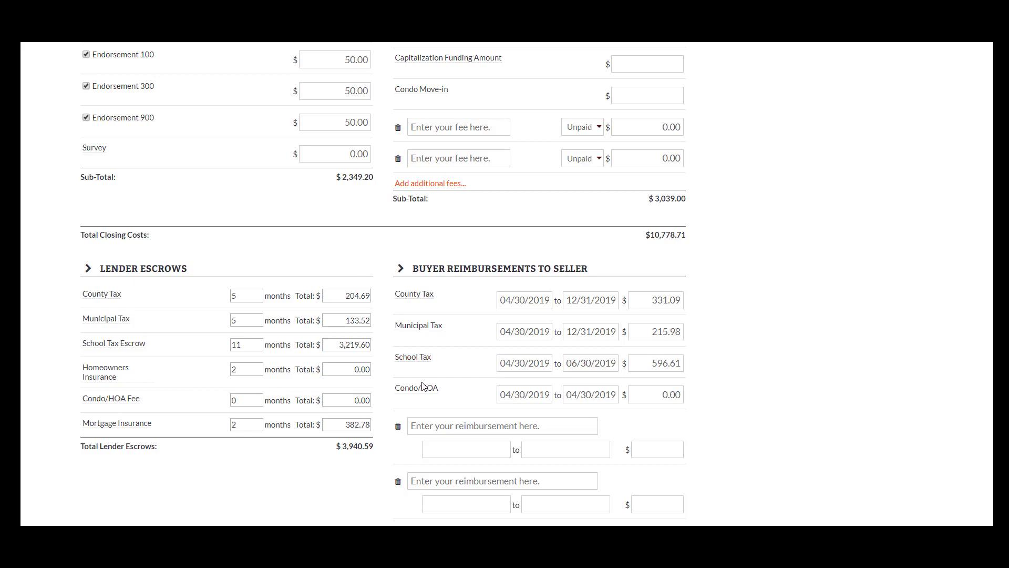
{"action": "scroll", "coordinate": [921, 317], "scroll_direction": "up", "scroll_amount": 15}
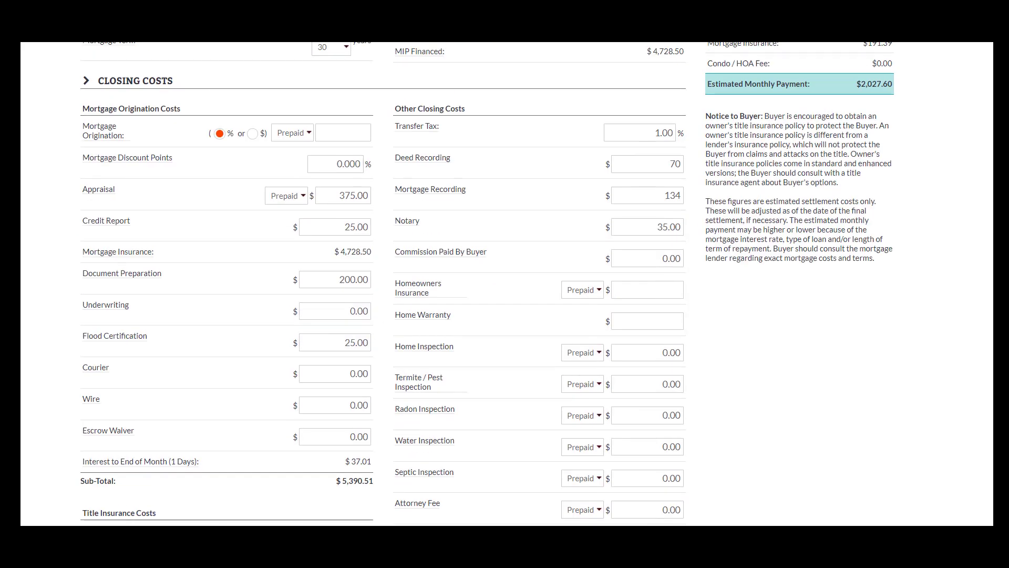
{"action": "scroll", "coordinate": [922, 317], "scroll_direction": "up", "scroll_amount": 3}
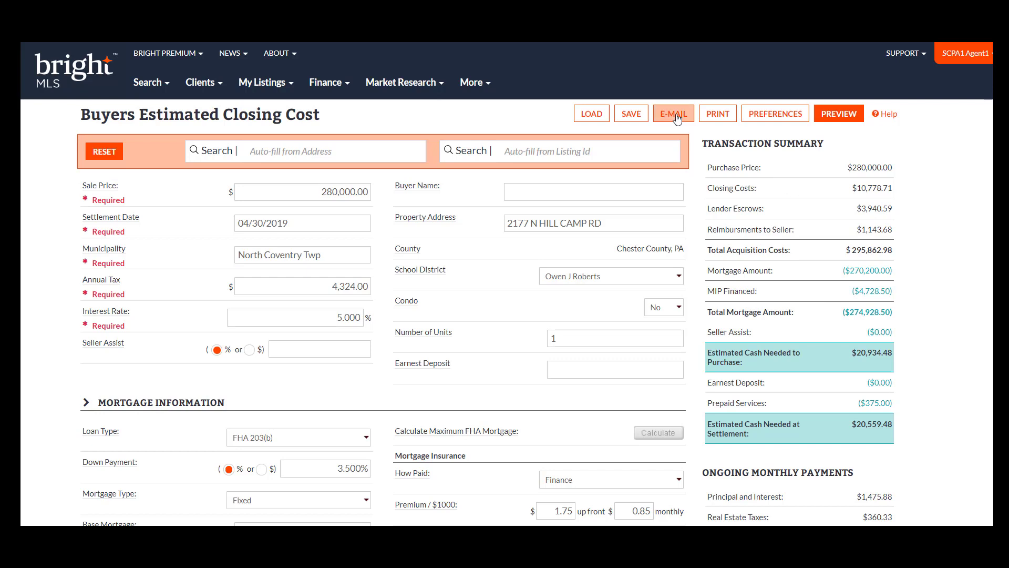
Preview the printable closing cost report and open its print dialog, then cancel printing.
{"action": "left_click", "coordinate": [718, 121]}
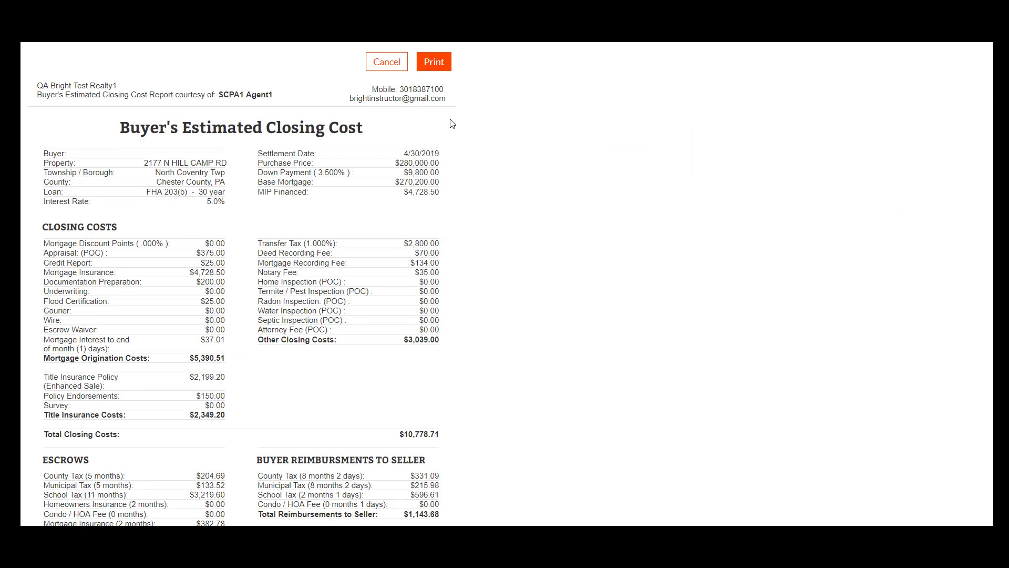
{"action": "left_click", "coordinate": [440, 66]}
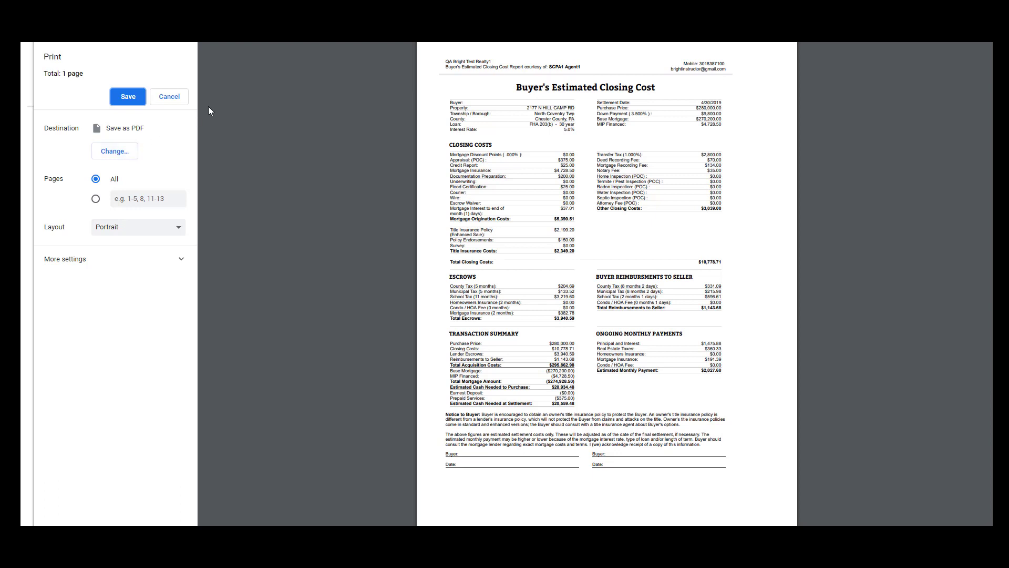
{"action": "left_click", "coordinate": [175, 99]}
{"action": "left_click", "coordinate": [381, 66]}
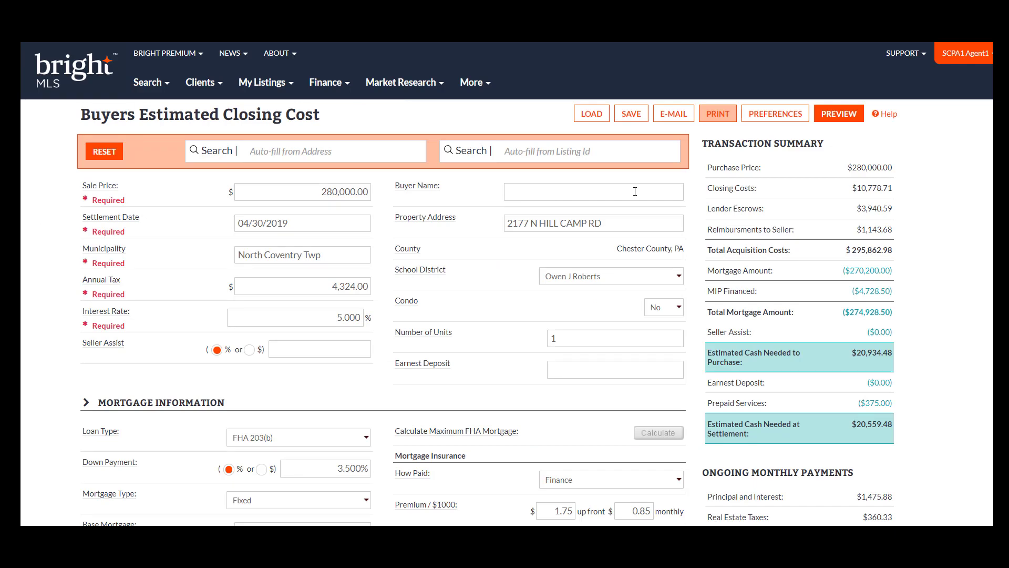
{"action": "left_click", "coordinate": [630, 114]}
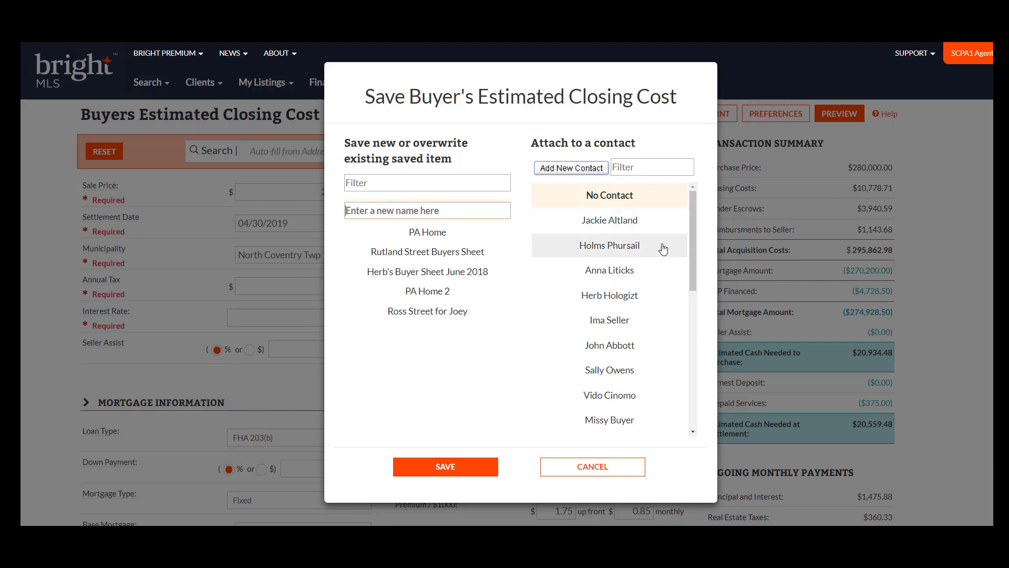
{"action": "left_click_drag", "start_coordinate": [695, 254], "coordinate": [711, 397]}
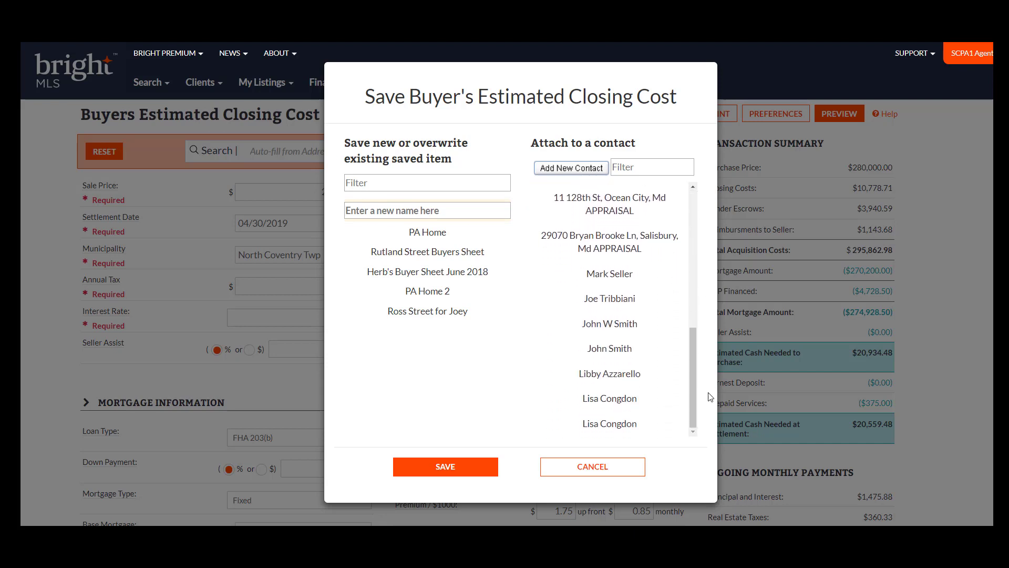
{"action": "left_click", "coordinate": [633, 401]}
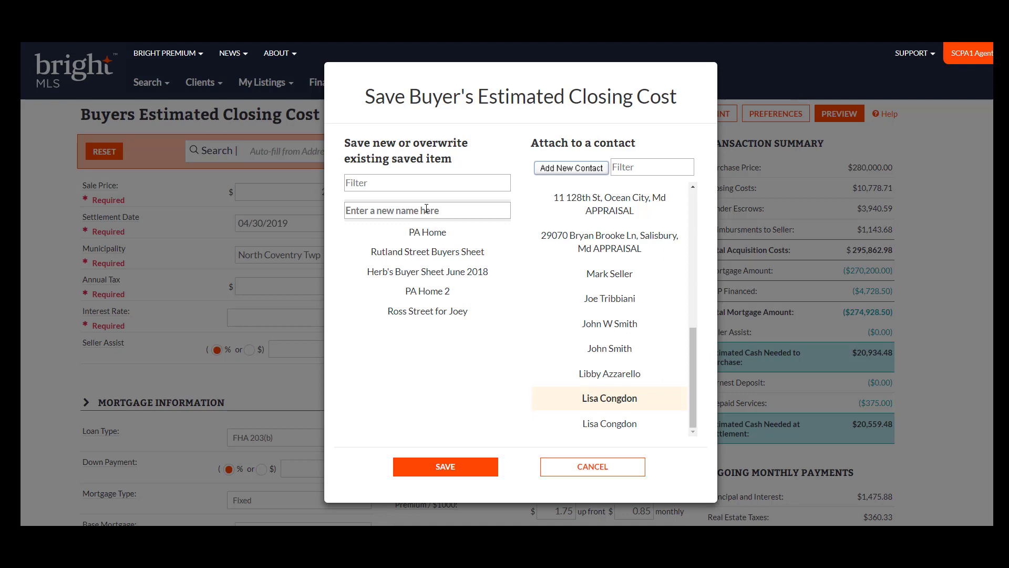
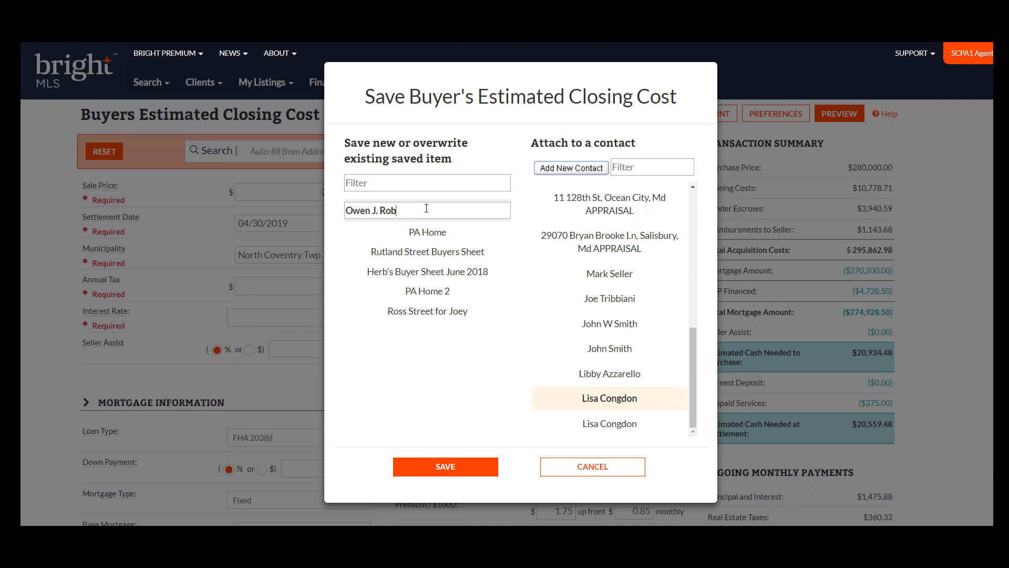
{"action": "left_click", "coordinate": [481, 468]}
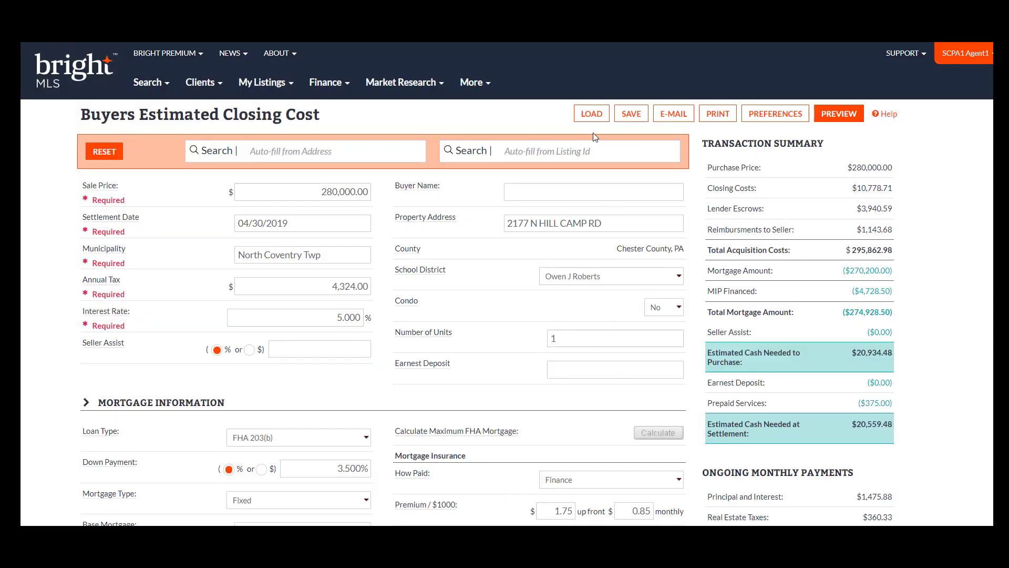
{"action": "left_click", "coordinate": [591, 116]}
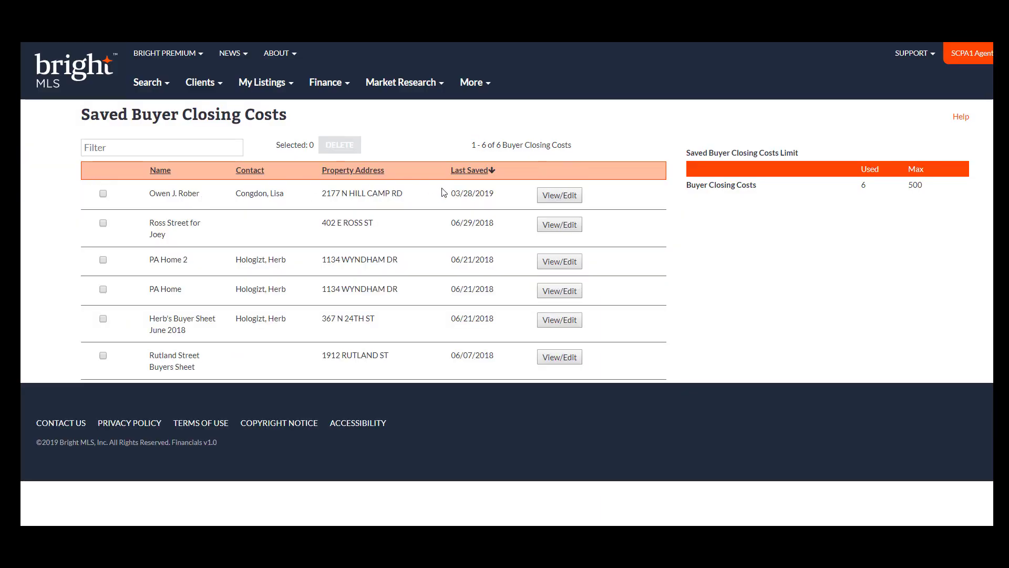
{"action": "left_click", "coordinate": [560, 196]}
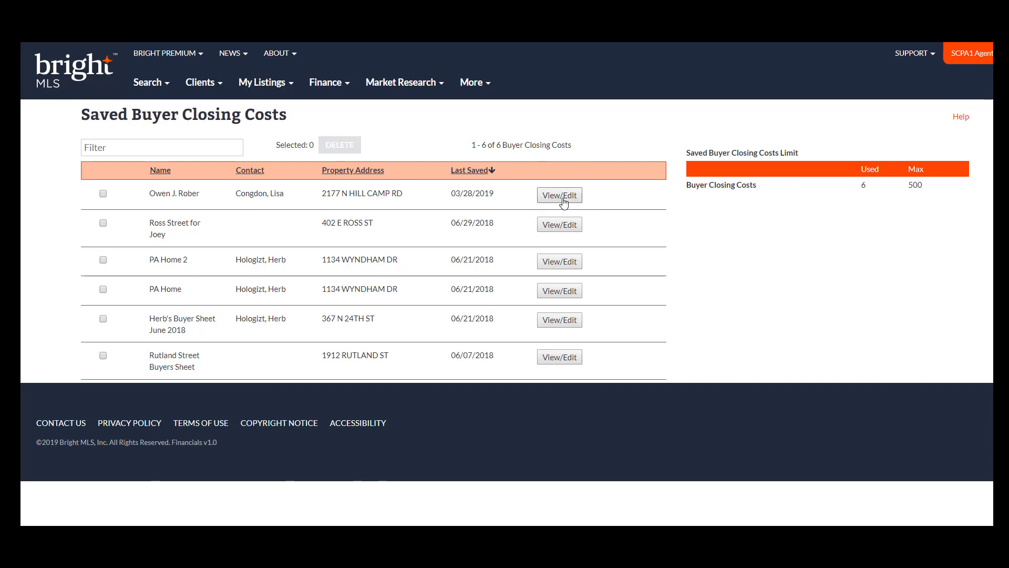